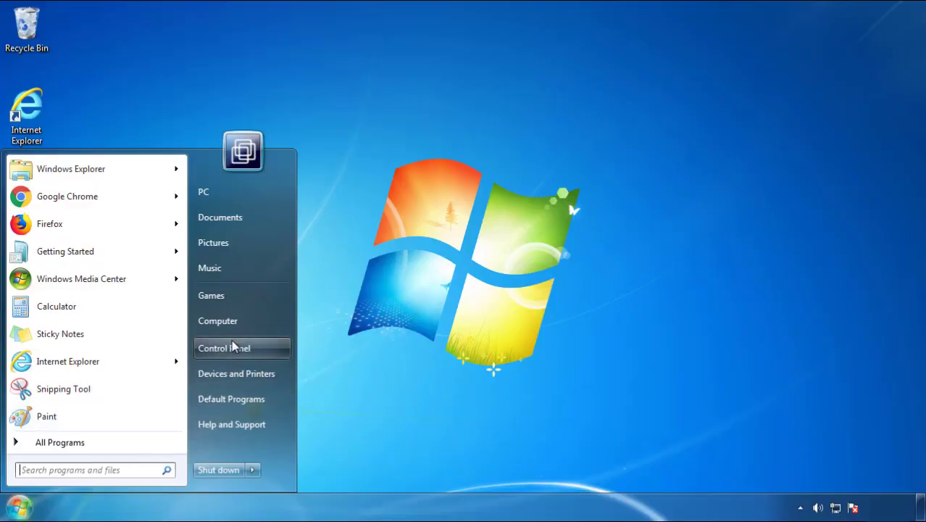
# - Open the list of installed programs for uninstalling and sort it by installation date, newest first
pyautogui.click(232, 344)
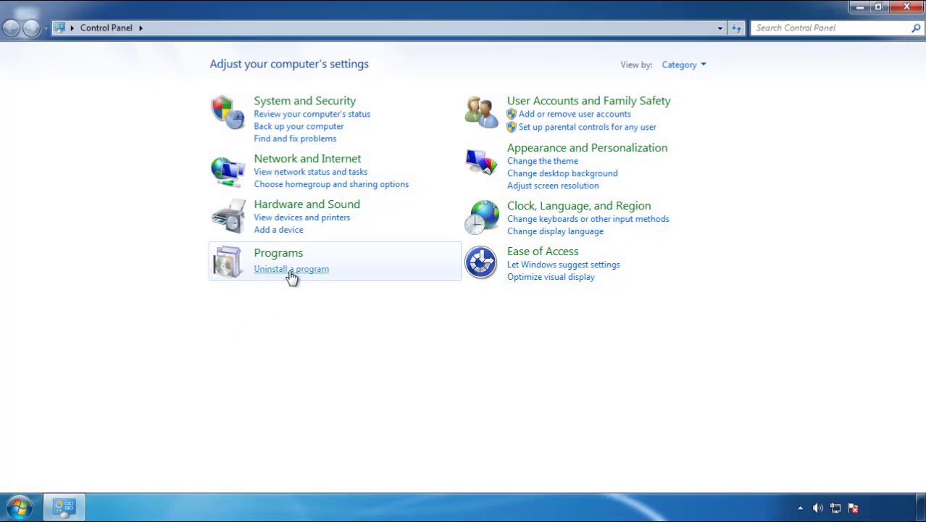
pyautogui.click(290, 273)
pyautogui.click(546, 138)
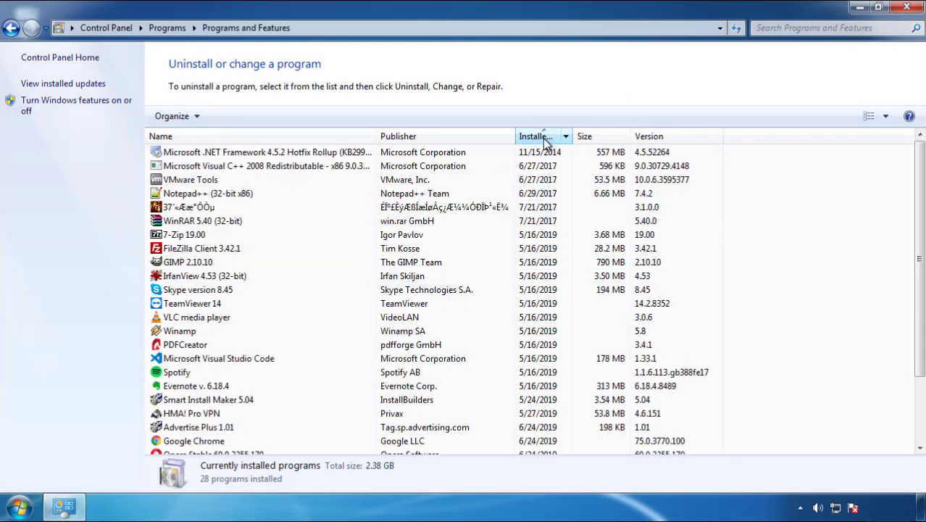
pyautogui.click(546, 138)
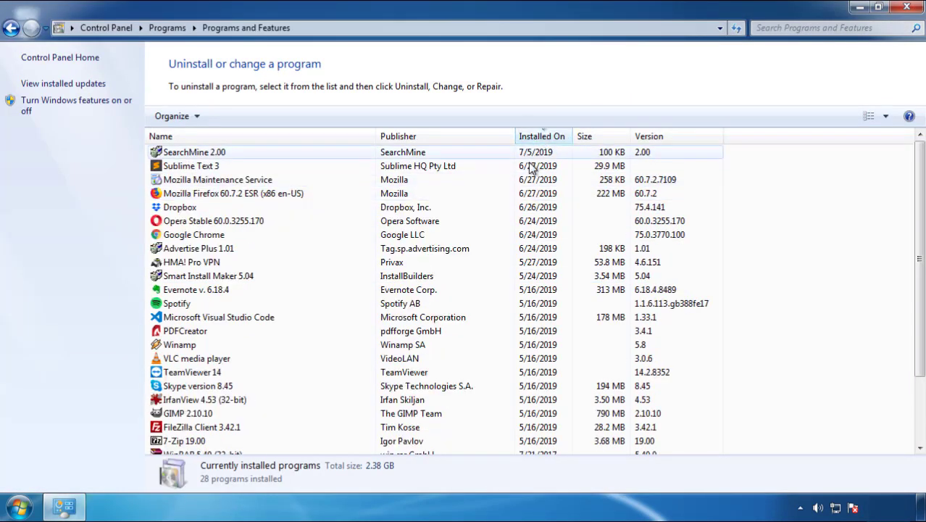
# - Uninstall SearchMine 2.00 from the computer and close the installed programs window
pyautogui.click(195, 155)
pyautogui.click(231, 116)
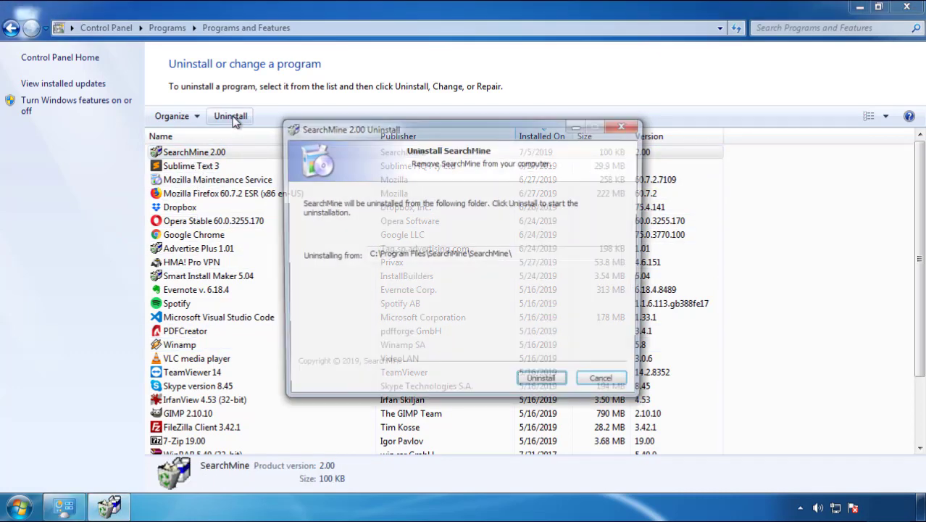
pyautogui.click(539, 384)
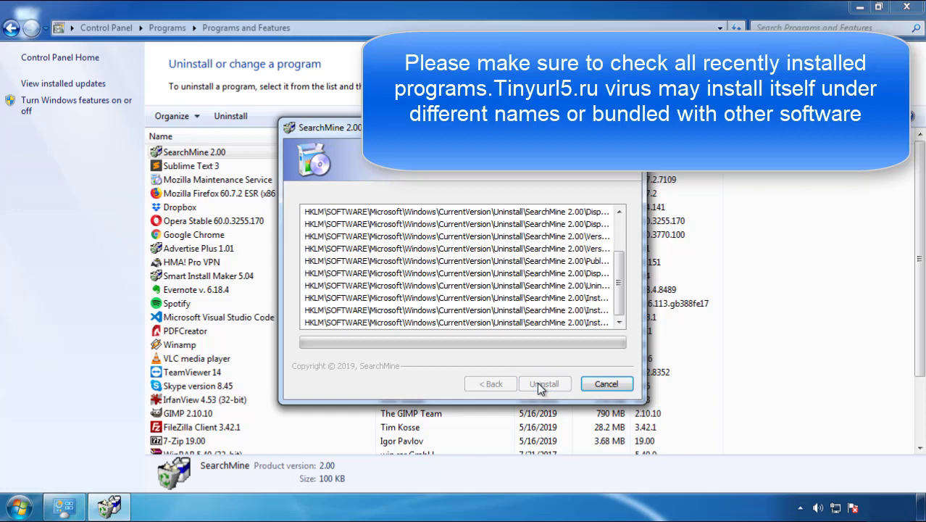
pyautogui.click(537, 382)
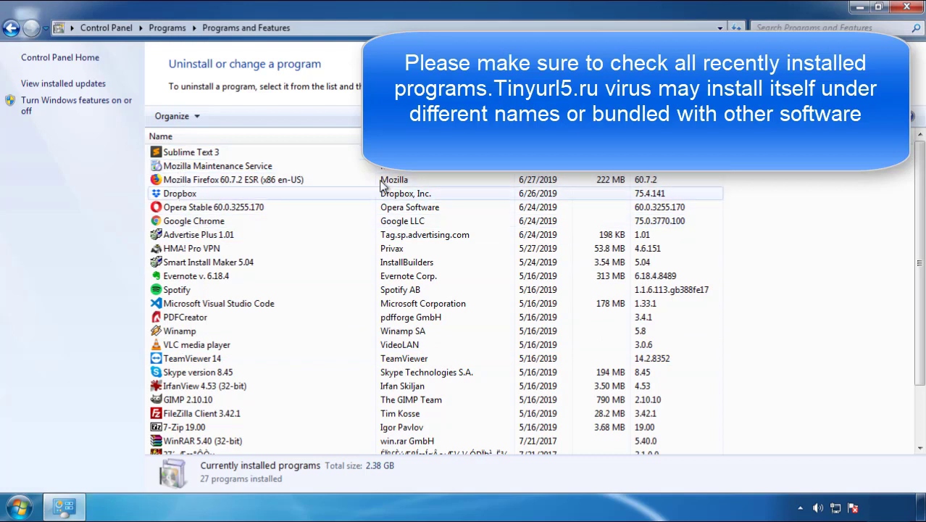
pyautogui.click(909, 10)
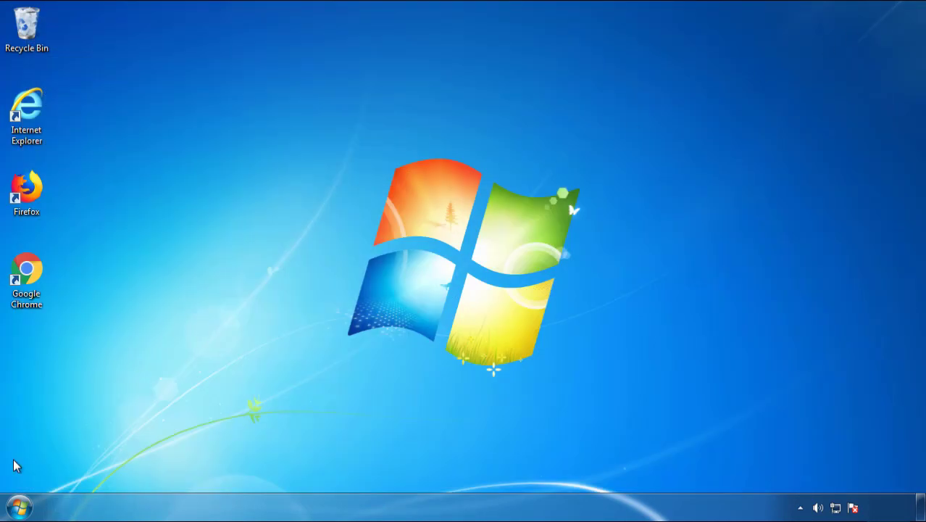
# - Restart the computer and boot Windows 7 into Safe Mode from the Advanced Boot Options
pyautogui.click(19, 505)
pyautogui.click(252, 470)
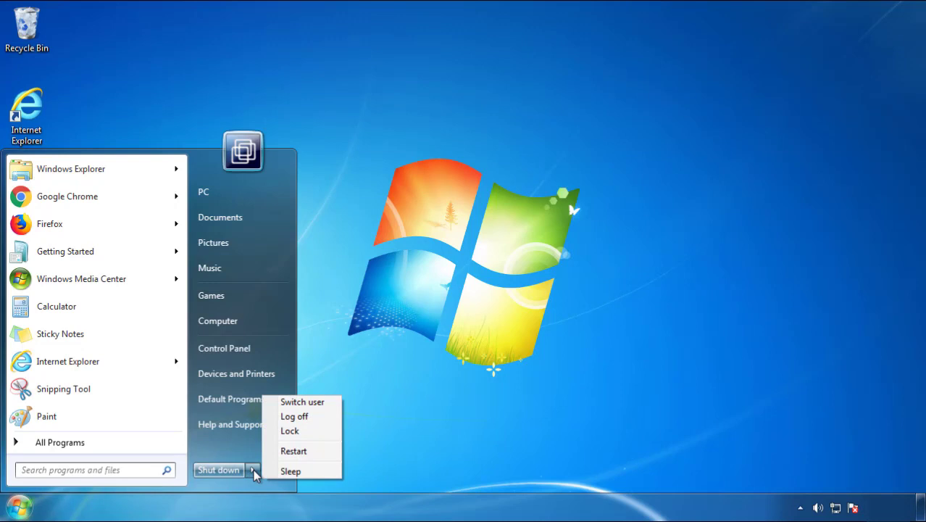
pyautogui.click(485, 398)
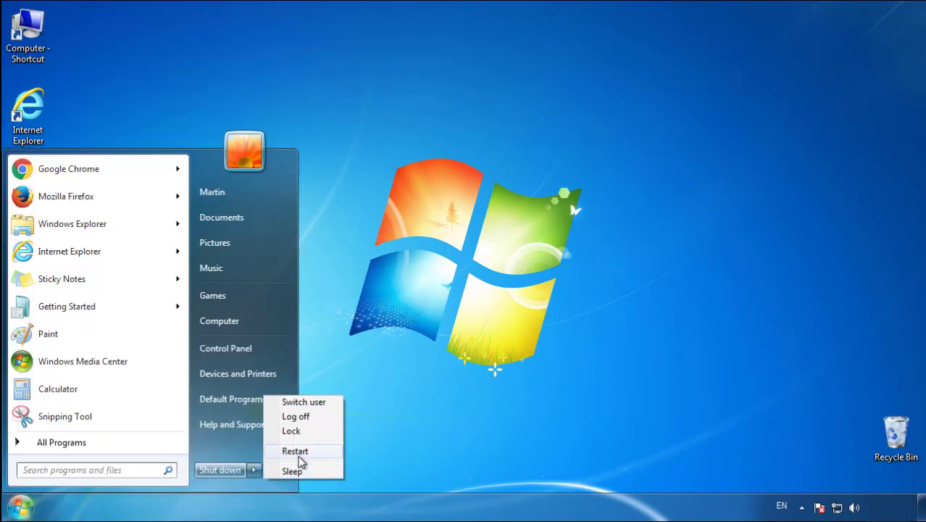
pyautogui.click(298, 453)
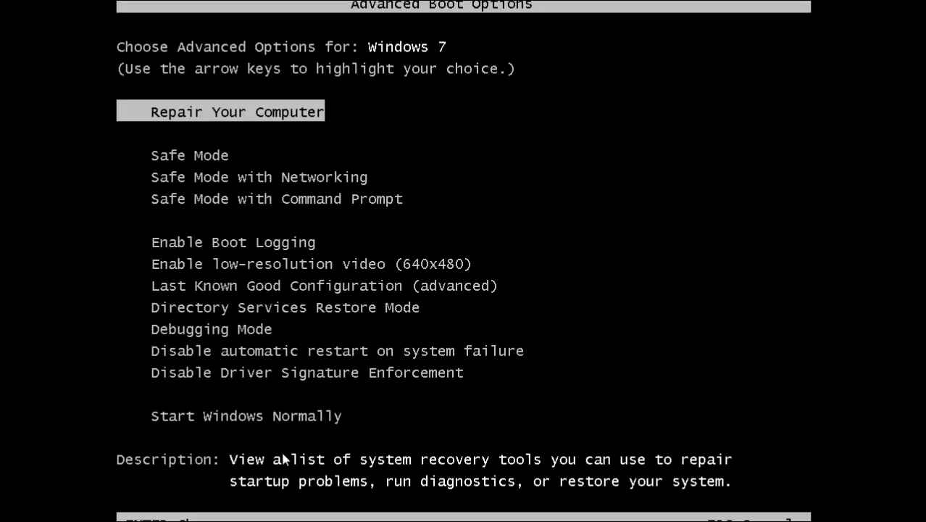
pyautogui.press('Down')
pyautogui.press('Return')
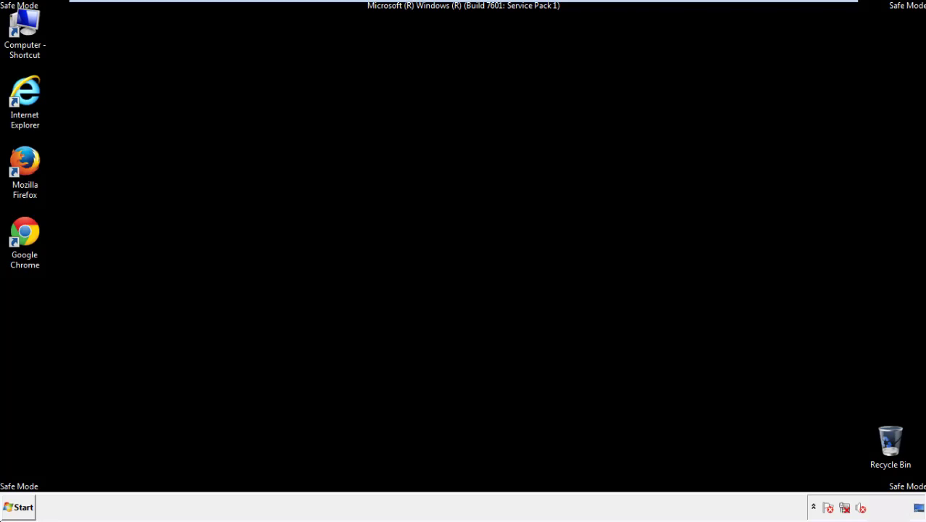
# - Open Mozilla Firefox and decline making it the default browser for now
pyautogui.doubleClick(33, 168)
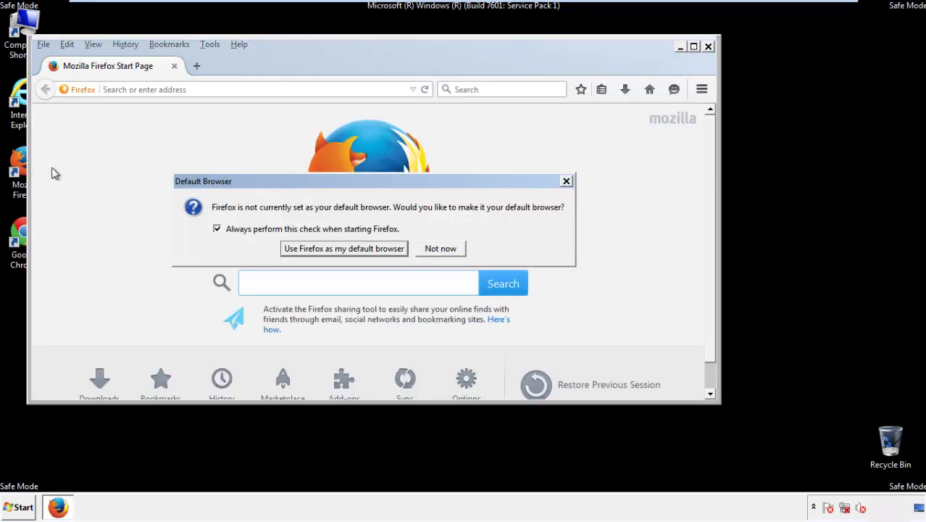
pyautogui.click(450, 248)
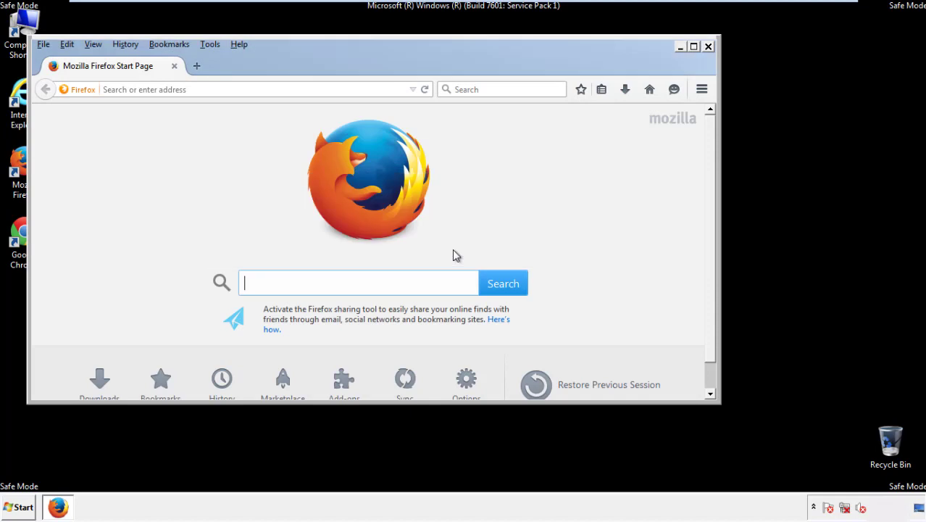
# - Hide the Firefox menu bar and show it again
pyautogui.rightClick(283, 62)
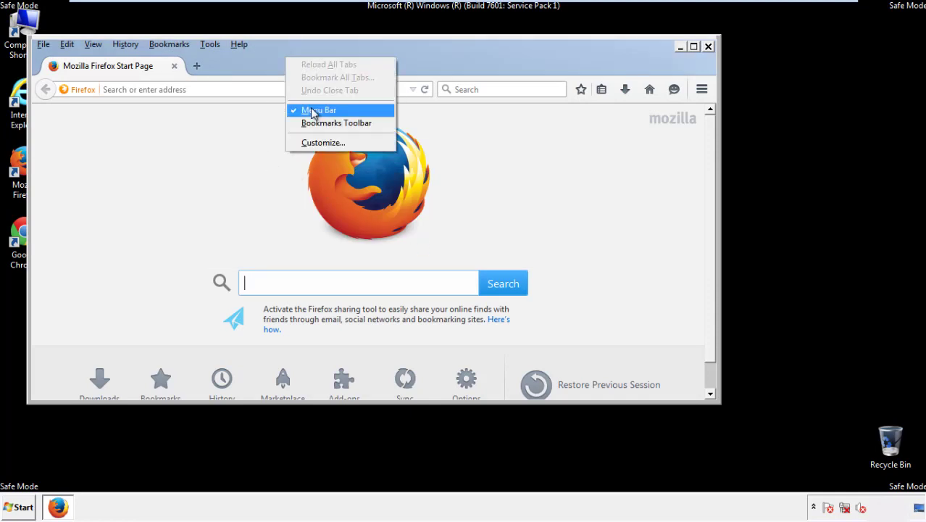
pyautogui.click(312, 109)
pyautogui.rightClick(293, 63)
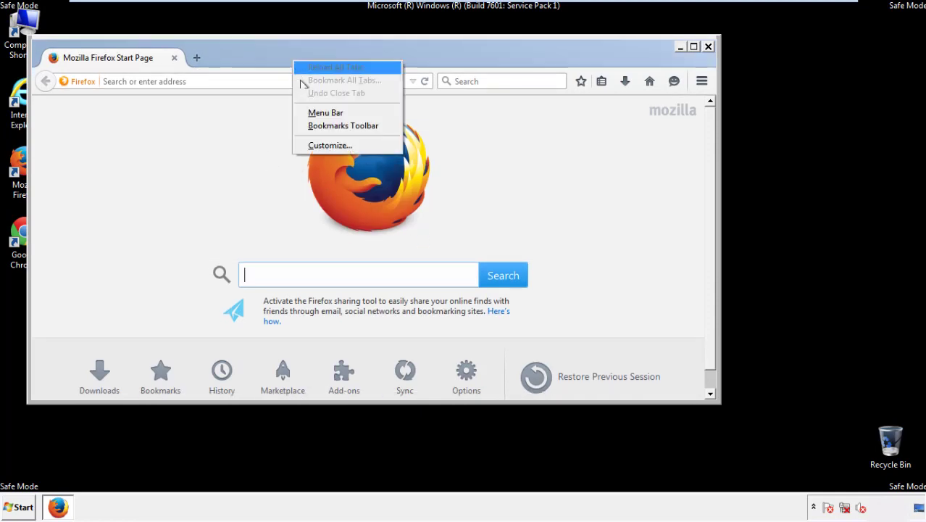
pyautogui.click(312, 114)
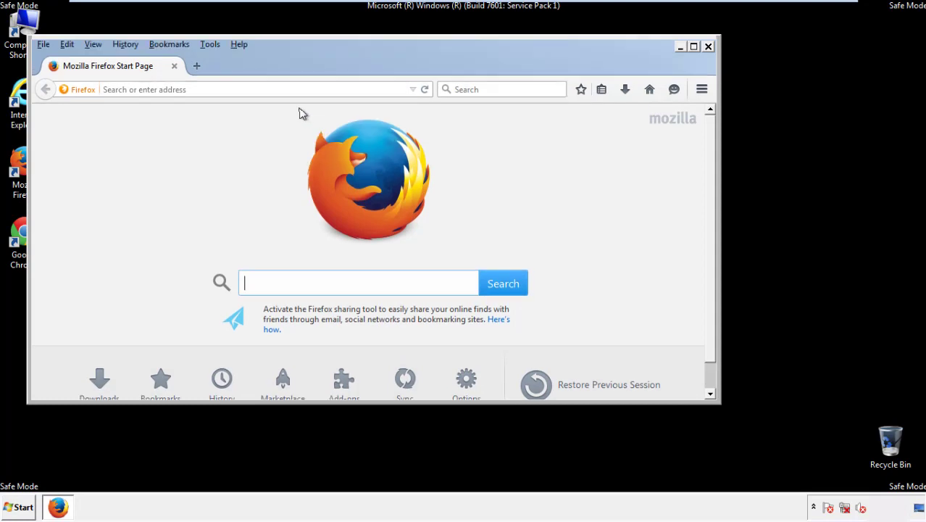
# - Clear Firefox's history for the time range Everything, with all available data types including Offline Website Data and Site Preferences selected
pyautogui.click(129, 46)
pyautogui.click(139, 73)
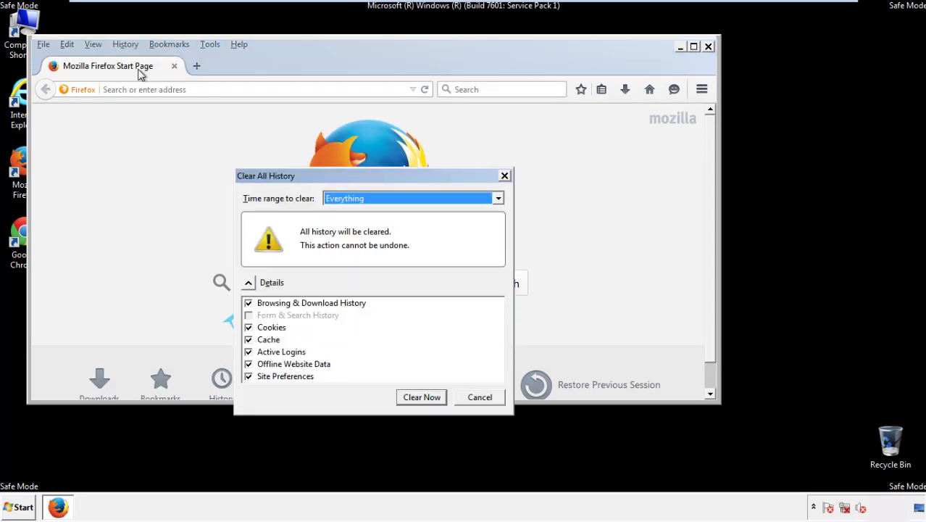
pyautogui.click(344, 201)
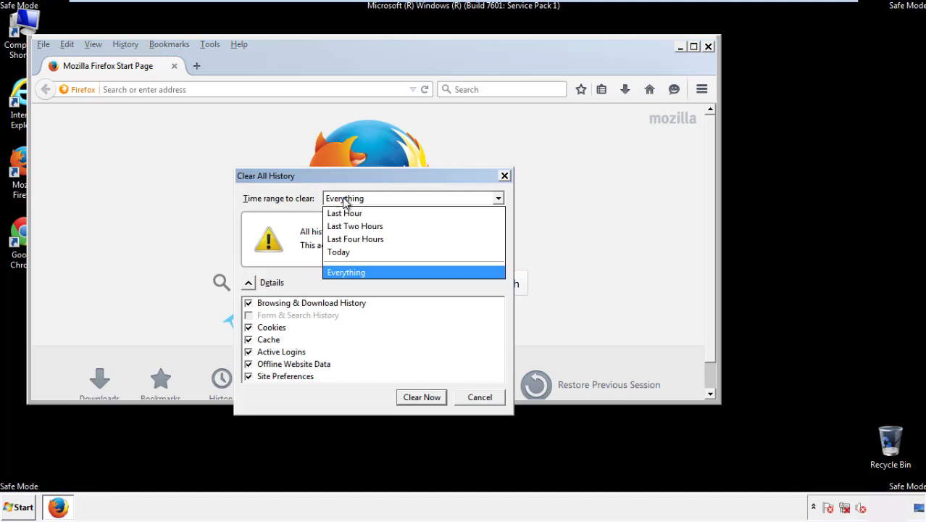
pyautogui.click(348, 272)
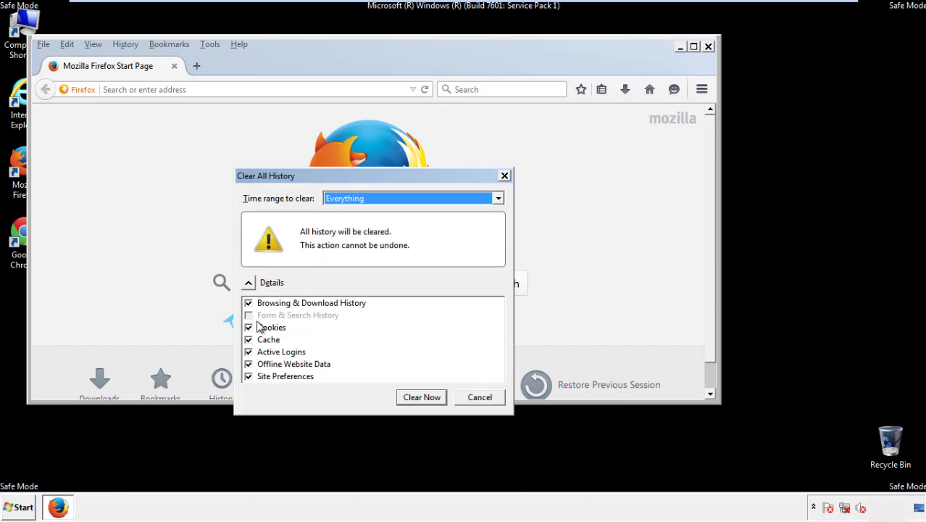
pyautogui.click(248, 363)
pyautogui.click(248, 364)
pyautogui.click(248, 376)
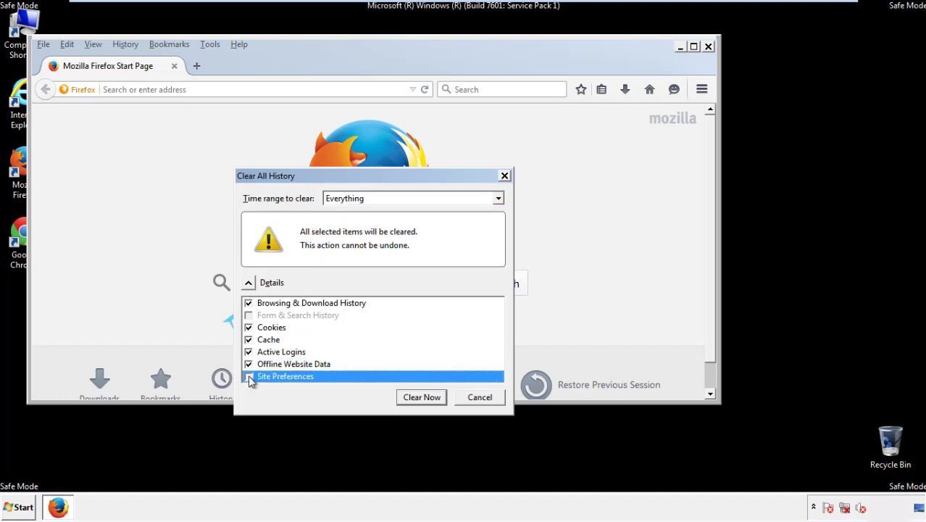
pyautogui.click(249, 377)
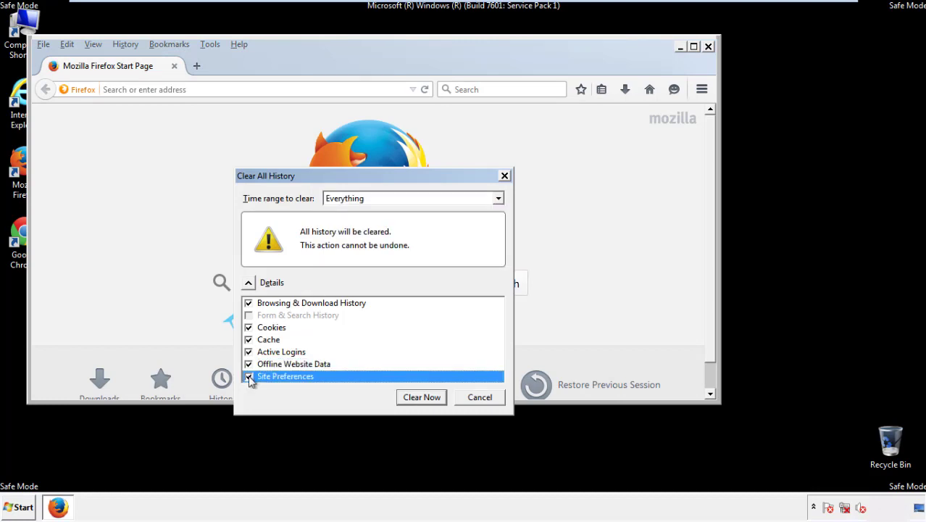
pyautogui.click(421, 398)
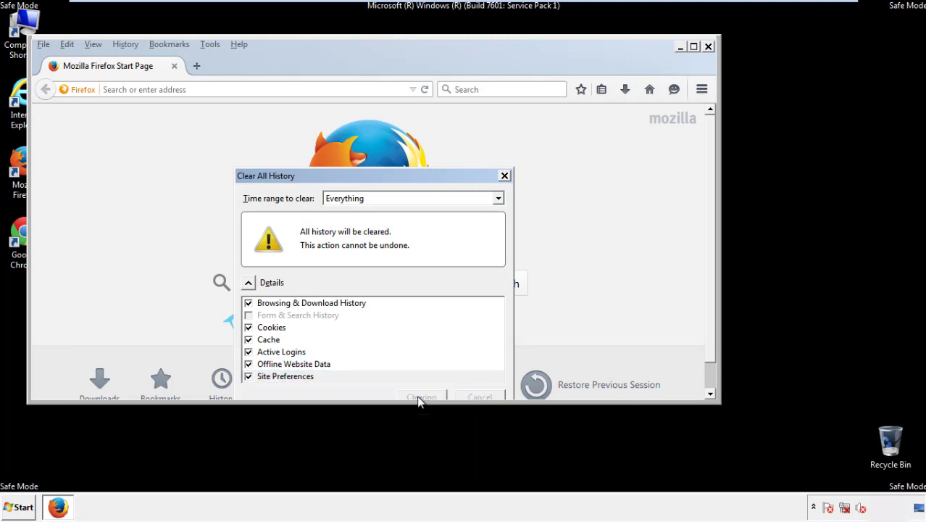
# - Refresh Firefox from its Troubleshooting Information page, finish the import wizard without making it the default browser, and close it
pyautogui.click(240, 44)
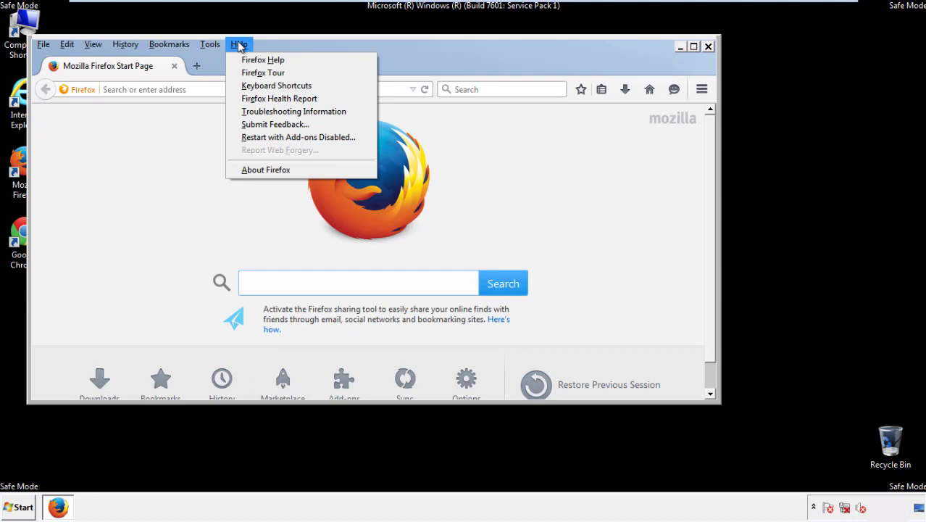
pyautogui.click(268, 112)
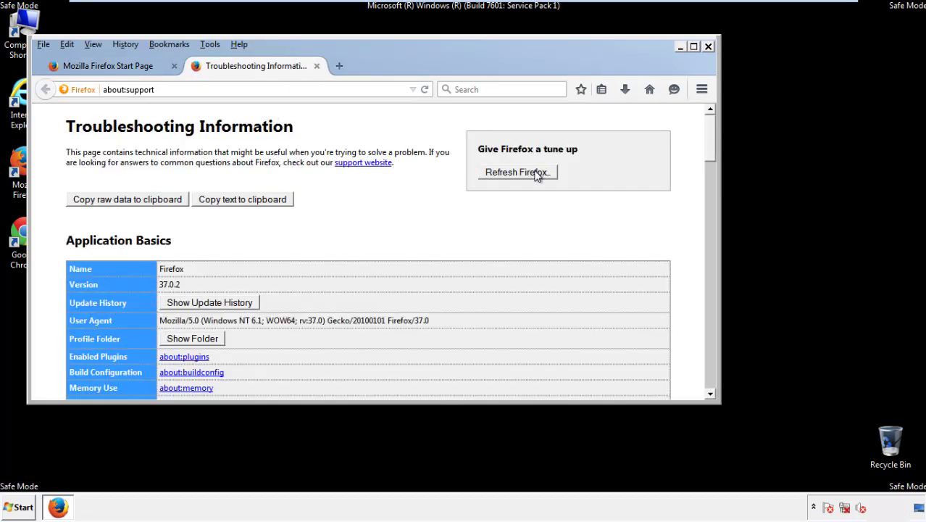
pyautogui.click(537, 173)
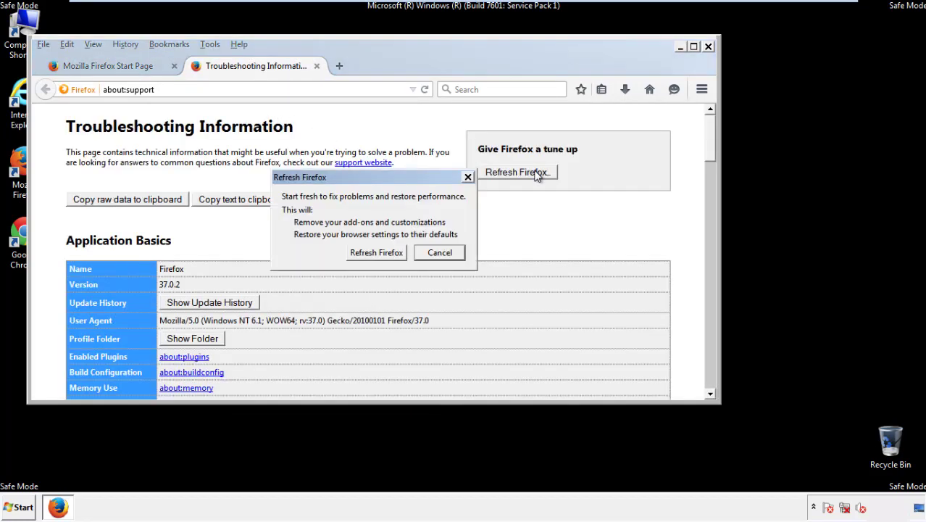
pyautogui.click(376, 253)
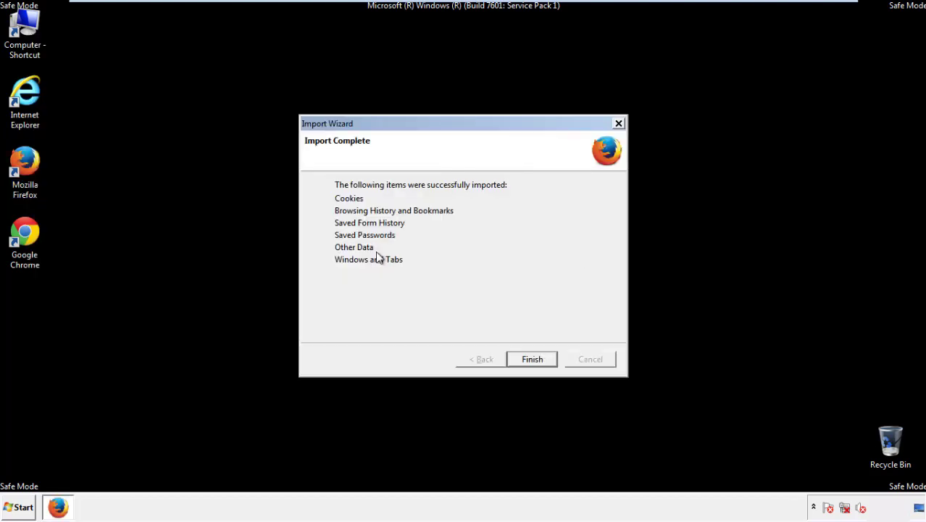
pyautogui.click(533, 360)
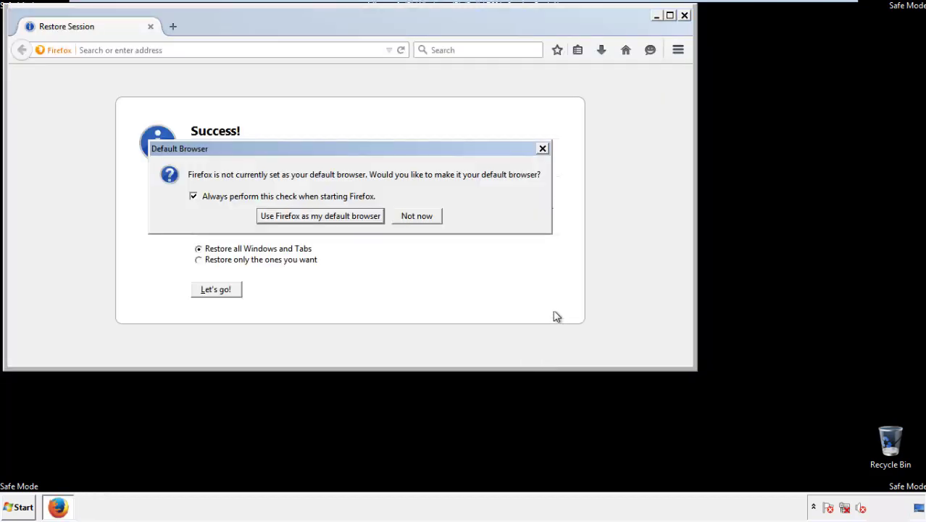
pyautogui.click(419, 216)
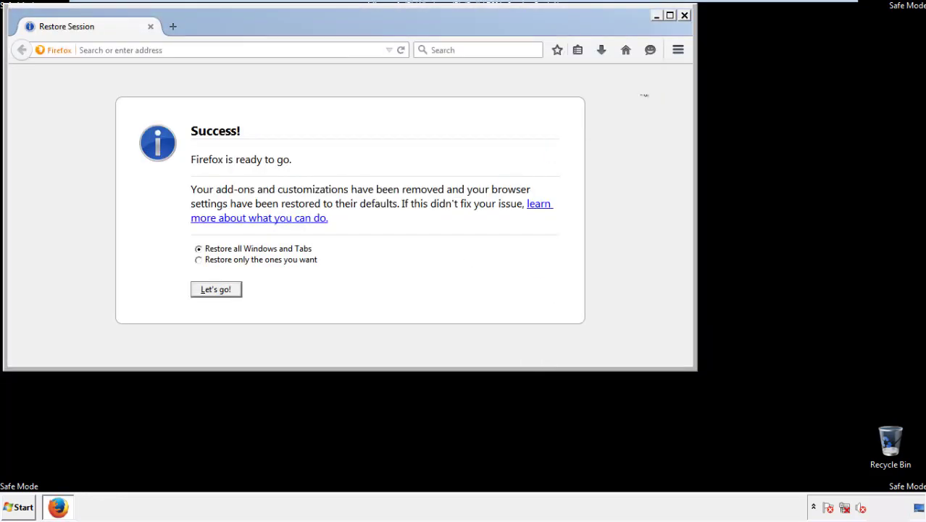
pyautogui.click(684, 15)
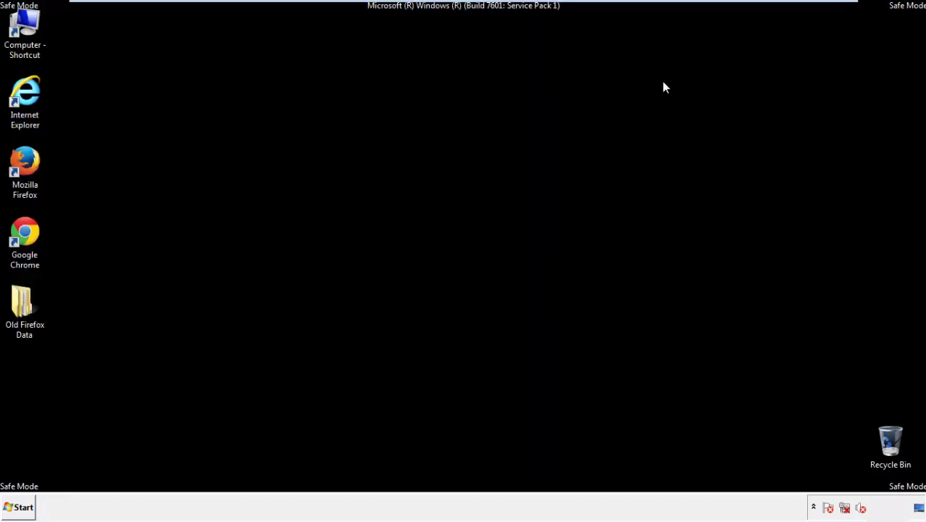
# - Switch to Google Chrome and stop it from asking to become the default browser
pyautogui.click(22, 231)
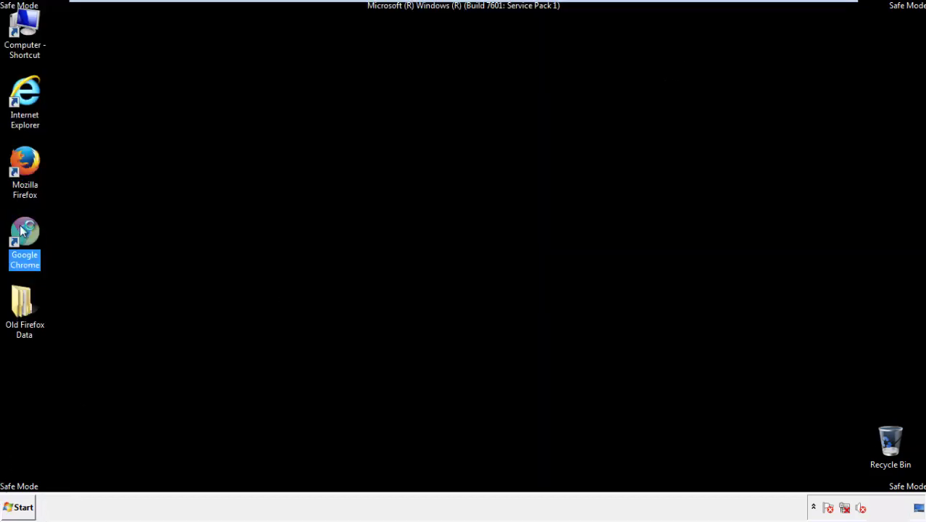
pyautogui.doubleClick(21, 230)
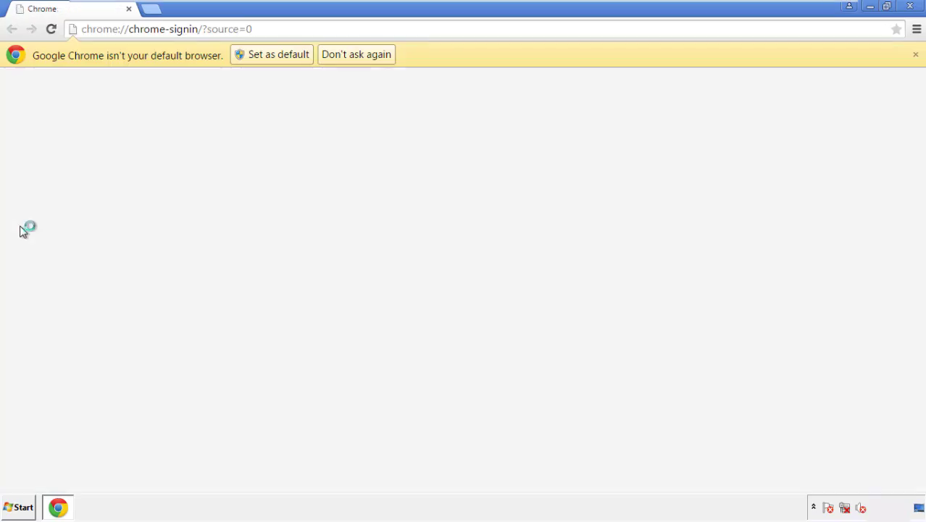
pyautogui.click(374, 58)
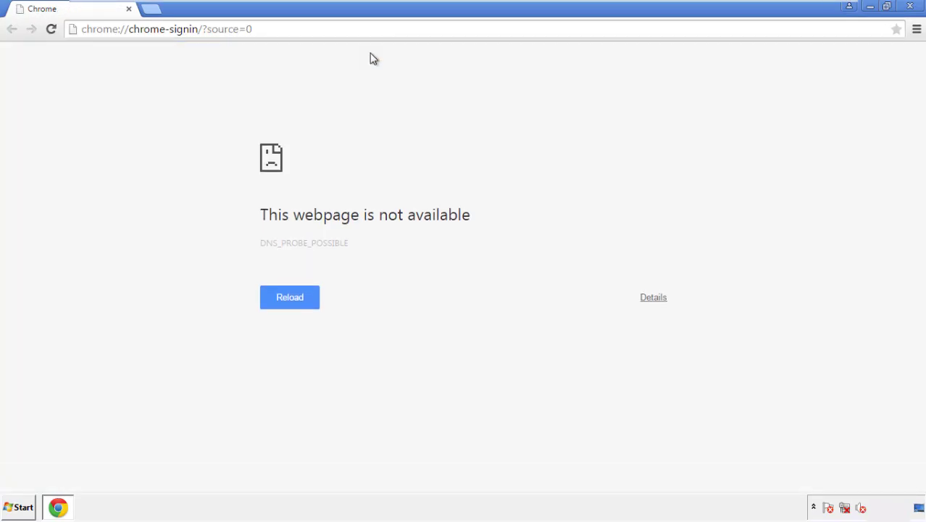
# - Clear Chrome's browsing data from the beginning of time, adding Autofill form data and Hosted app data to the preselected items
pyautogui.click(917, 31)
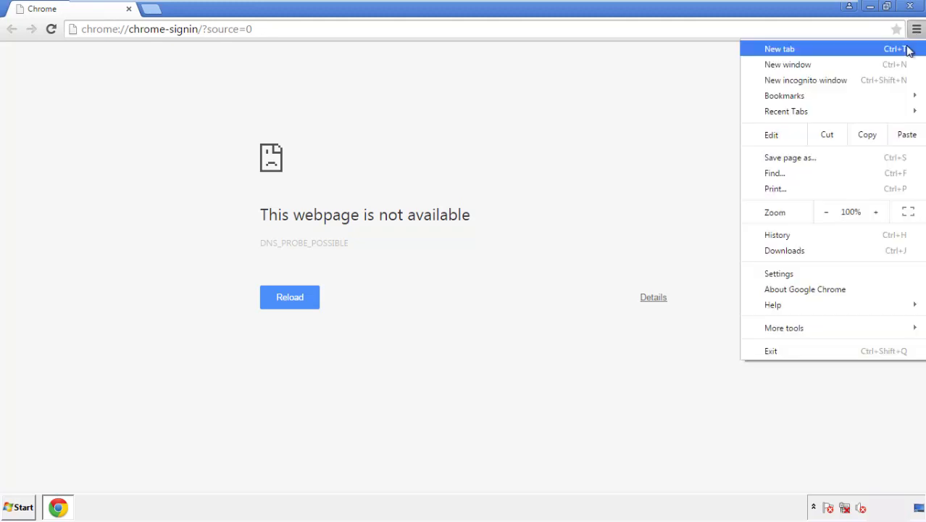
pyautogui.click(781, 274)
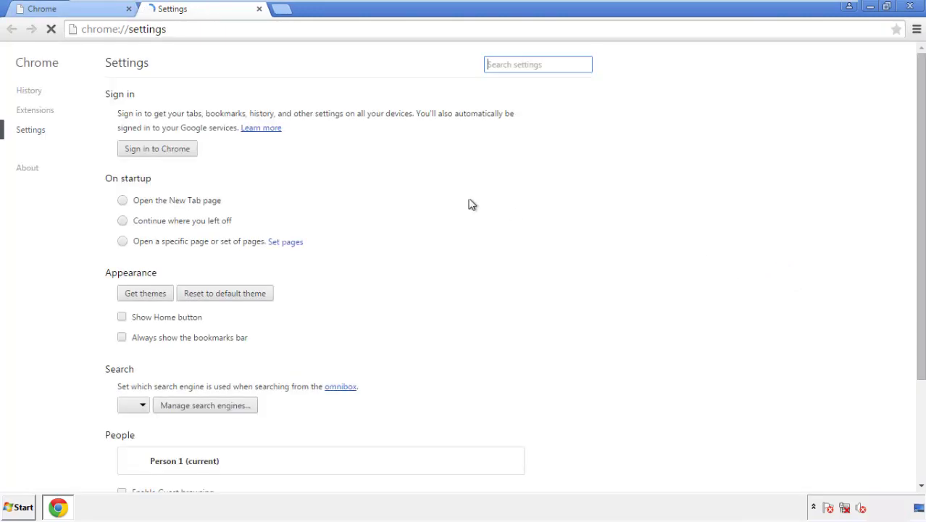
pyautogui.click(33, 92)
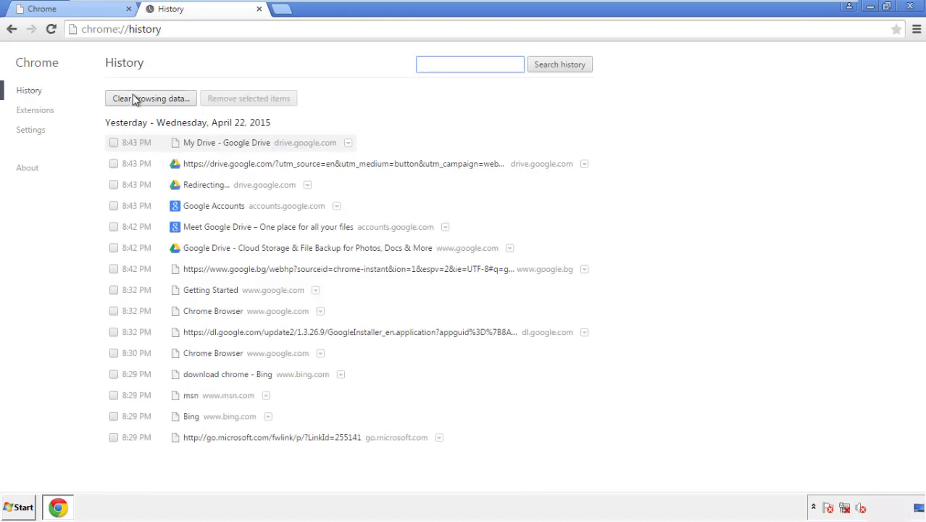
pyautogui.click(140, 101)
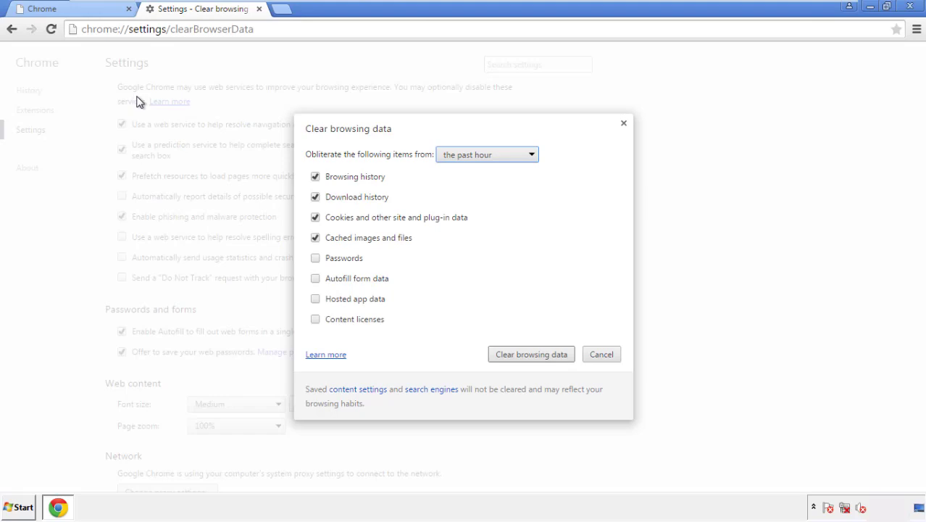
pyautogui.click(466, 156)
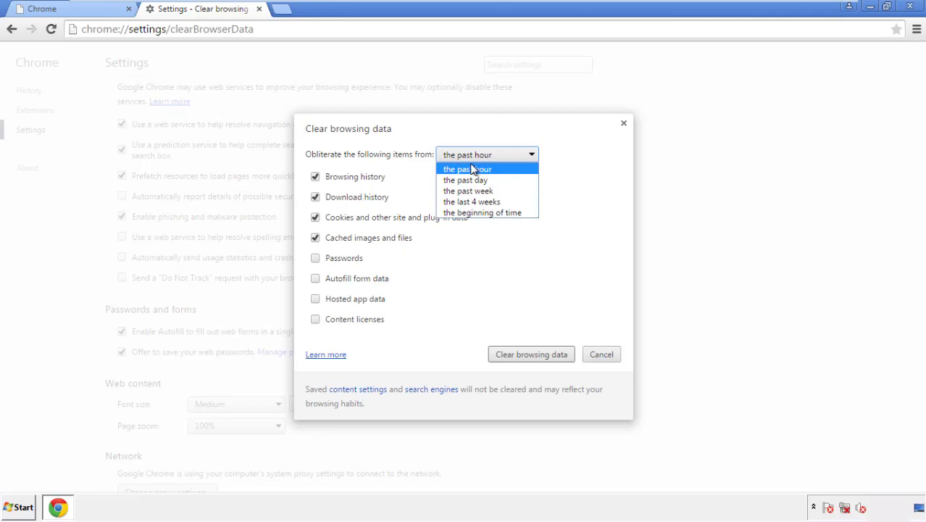
pyautogui.click(464, 213)
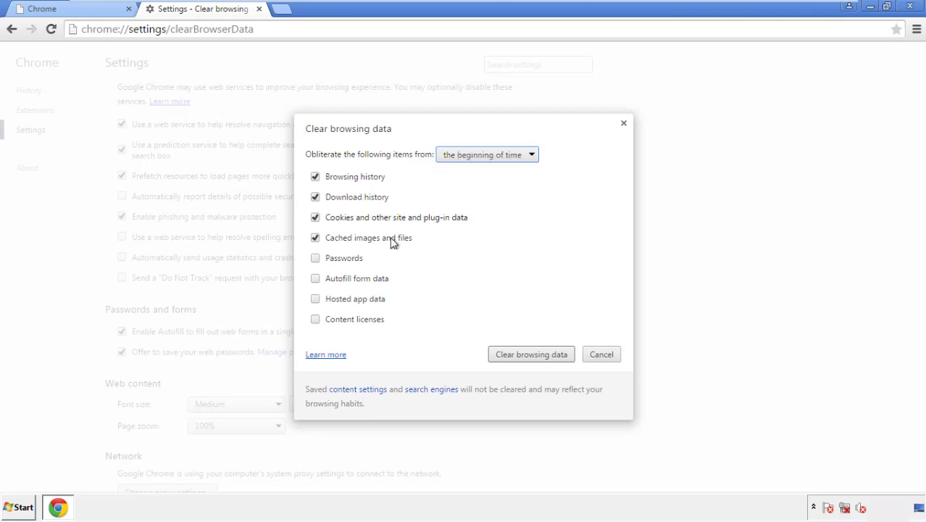
pyautogui.click(321, 278)
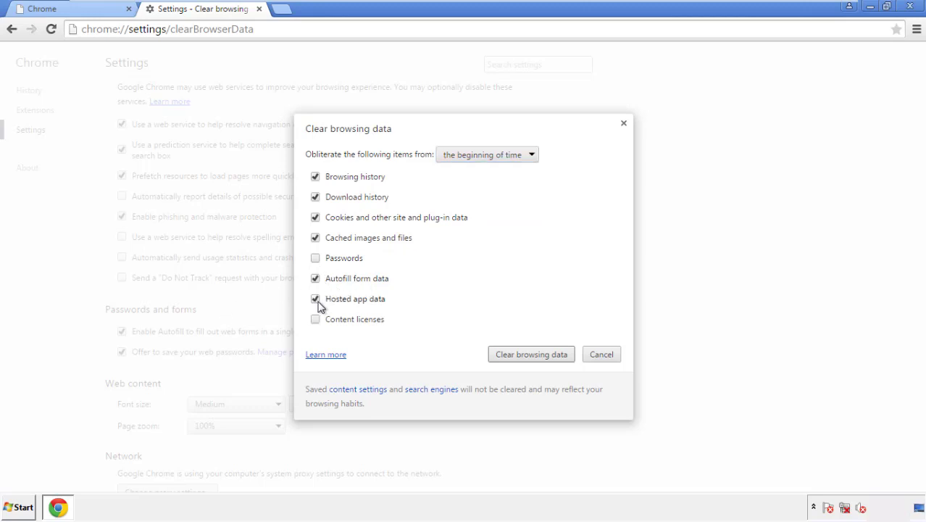
pyautogui.click(516, 353)
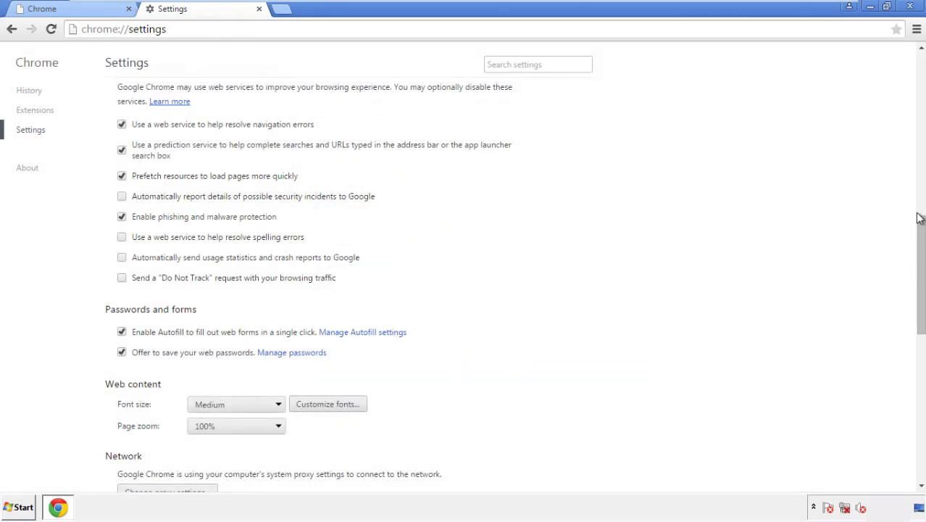
# - Reset Chrome's settings to their original defaults and close the browser
pyautogui.moveTo(919, 218); pyautogui.dragTo(921, 395)
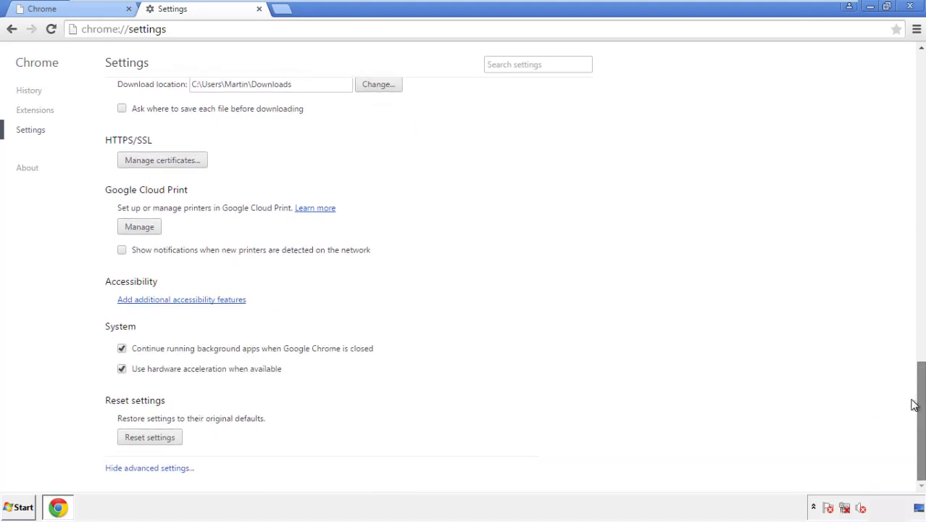
pyautogui.click(176, 439)
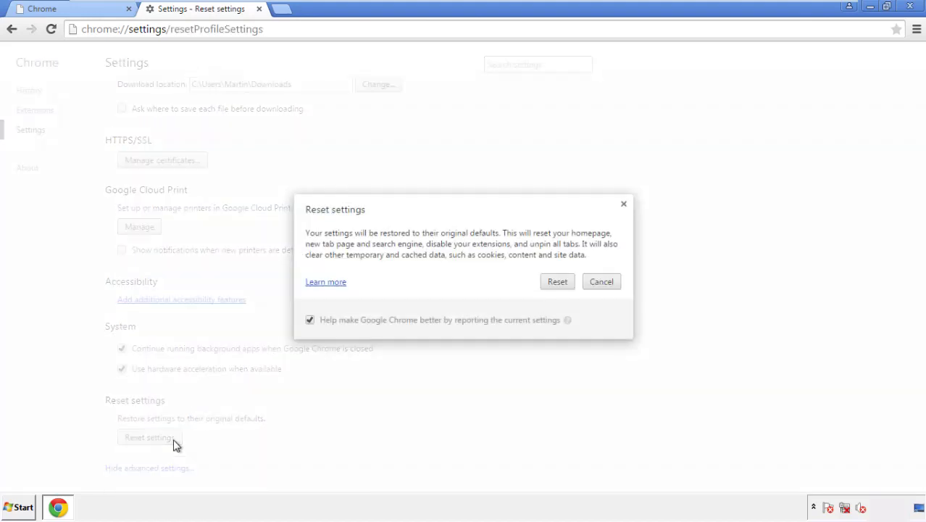
pyautogui.click(557, 283)
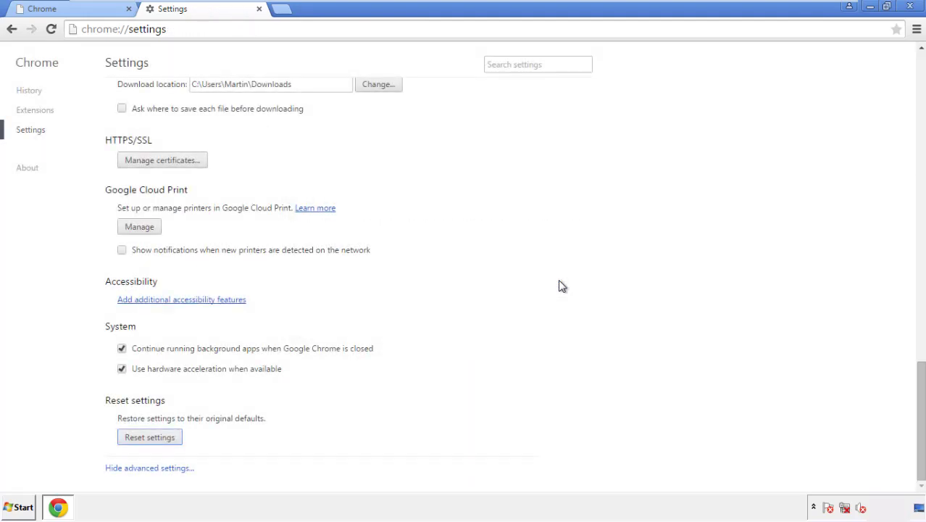
pyautogui.click(910, 6)
pyautogui.click(500, 235)
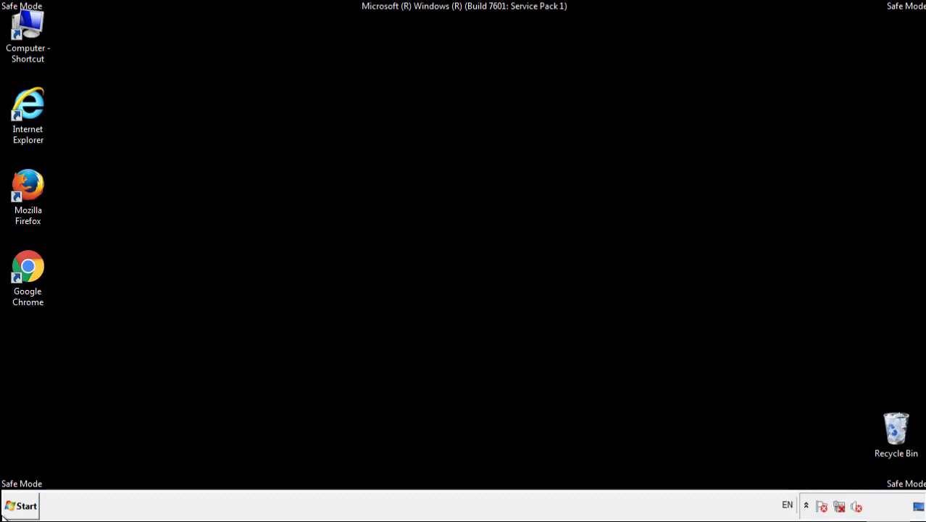
# - Switch to Firefox, remove the Search Mine extension, and close the browser
pyautogui.doubleClick(35, 180)
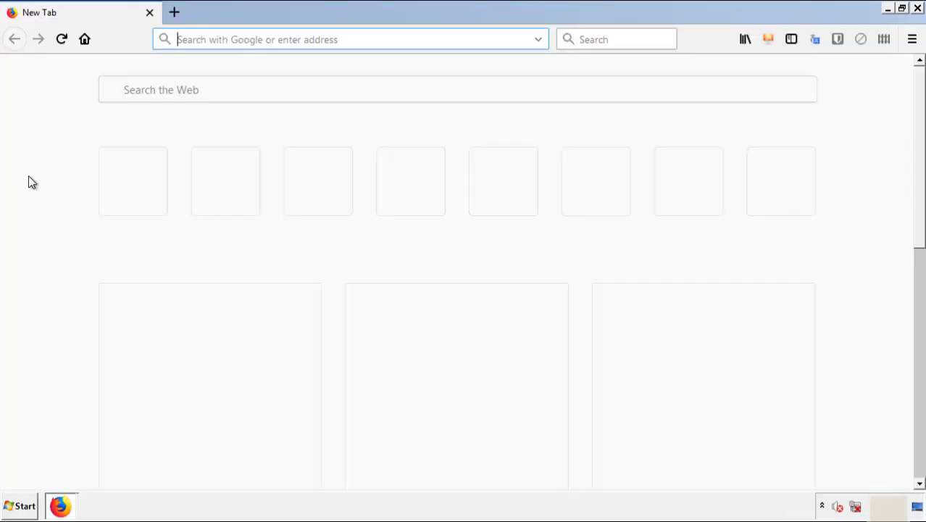
pyautogui.click(912, 39)
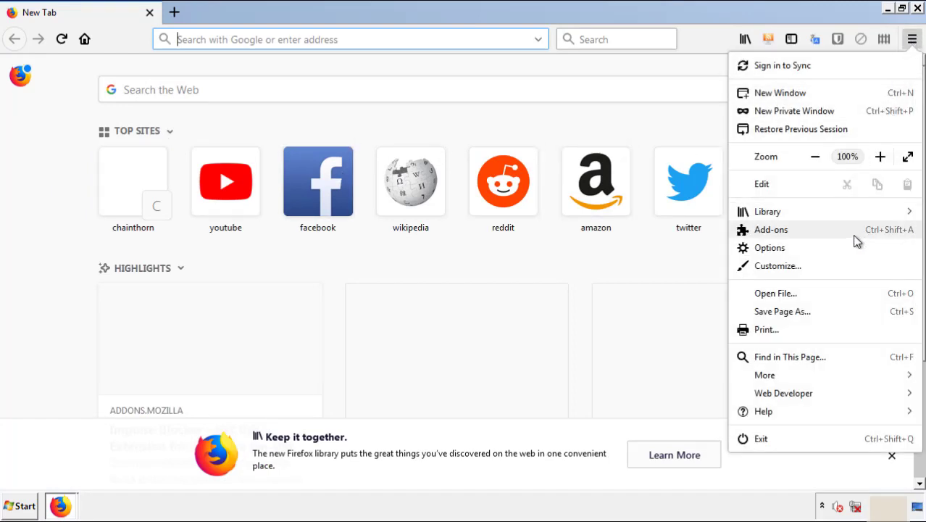
pyautogui.click(775, 230)
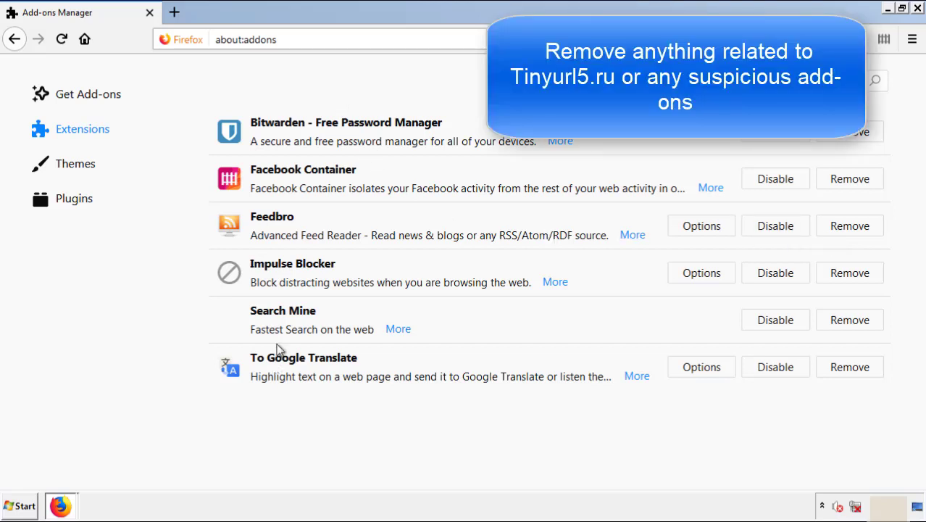
pyautogui.click(846, 324)
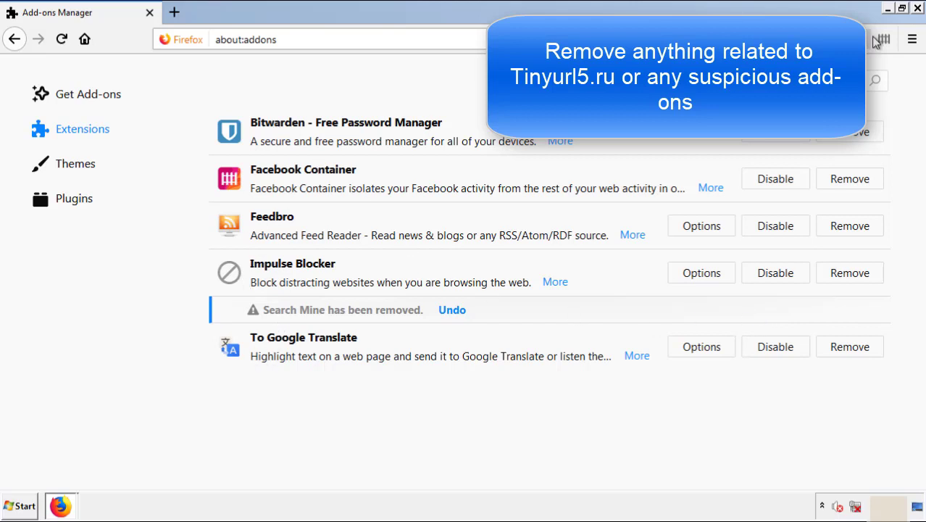
pyautogui.click(918, 9)
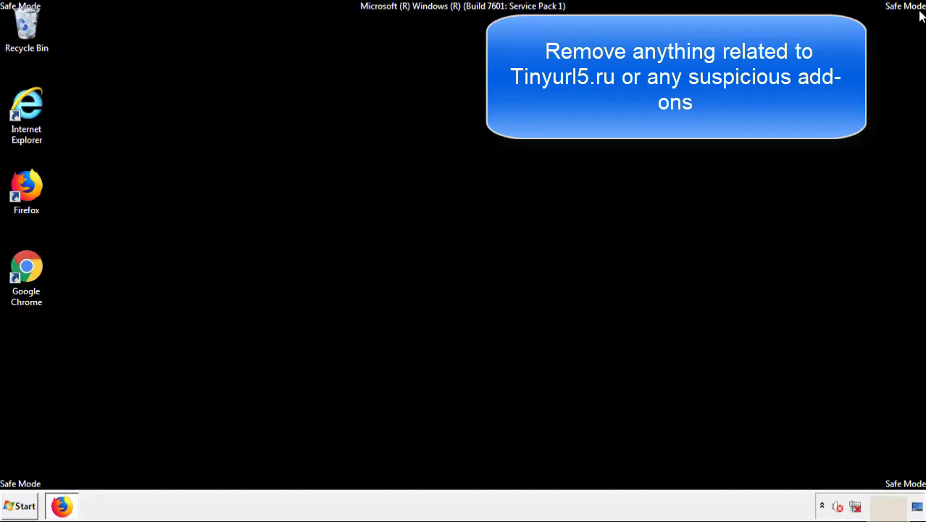
# - Switch to Google Chrome, remove the Search Mine extension with confirmation, and close the browser
pyautogui.doubleClick(27, 279)
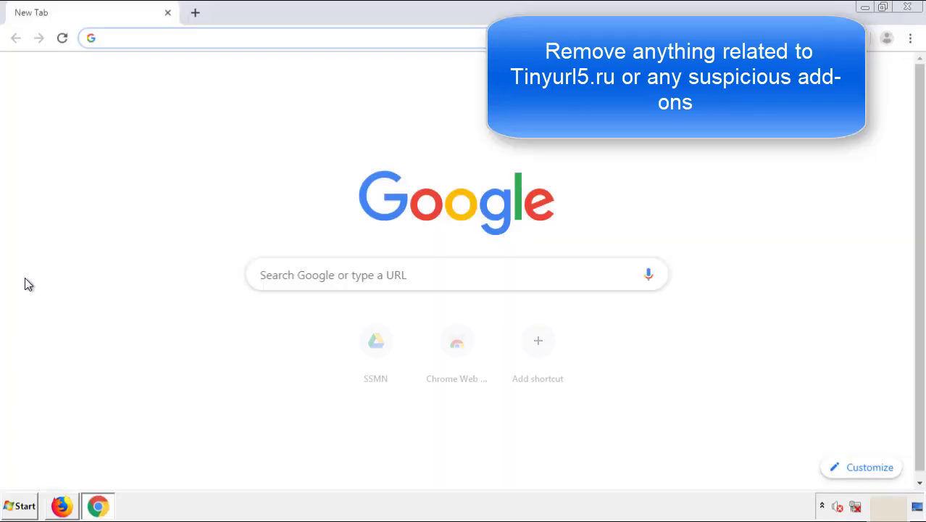
pyautogui.click(910, 37)
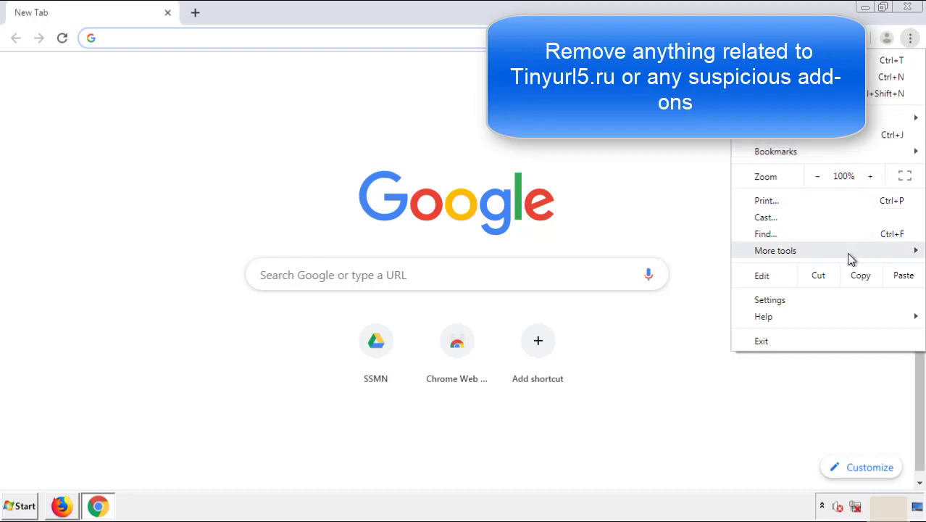
pyautogui.moveTo(829, 255)
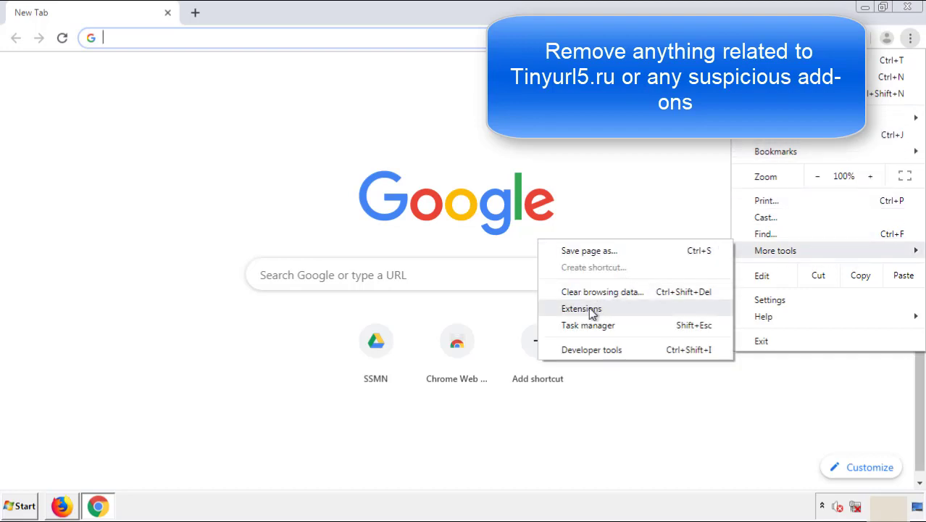
pyautogui.click(589, 308)
pyautogui.scroll(-10, 262, 236)
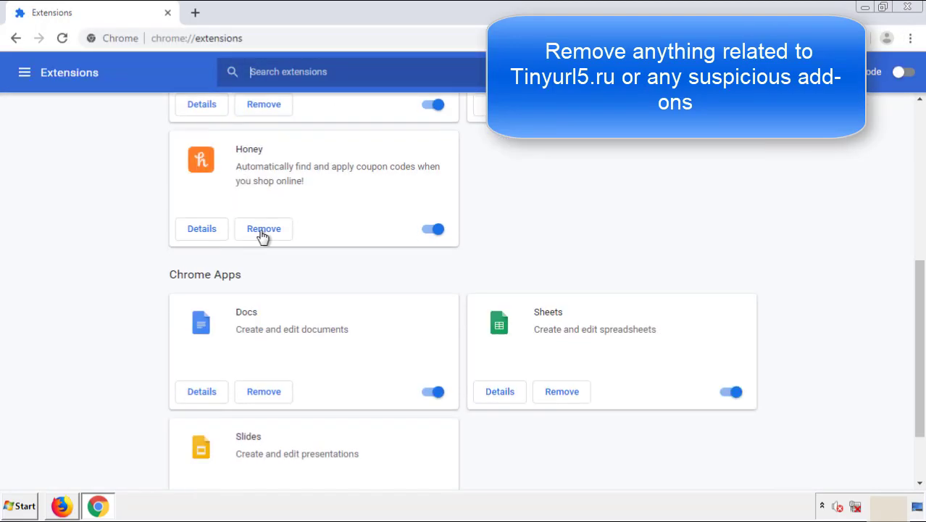
pyautogui.scroll(10, 352, 266)
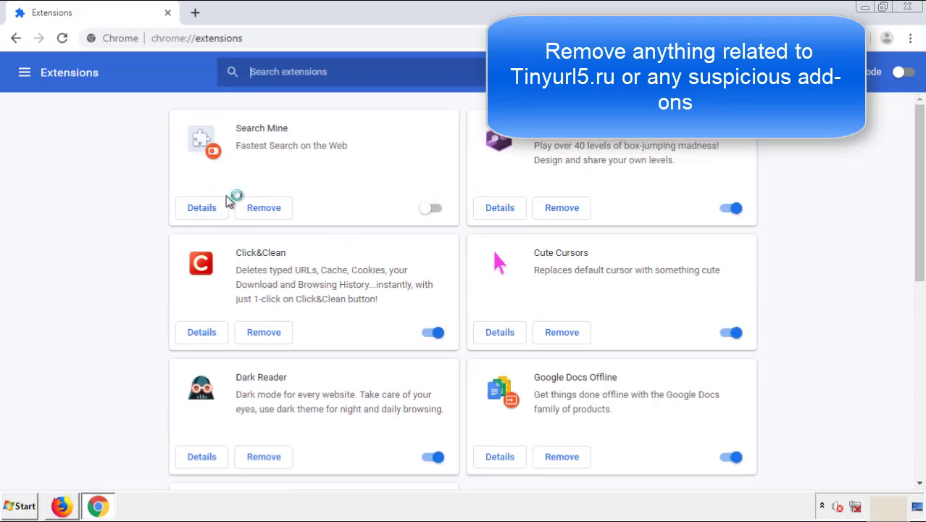
pyautogui.click(264, 209)
pyautogui.press('Return')
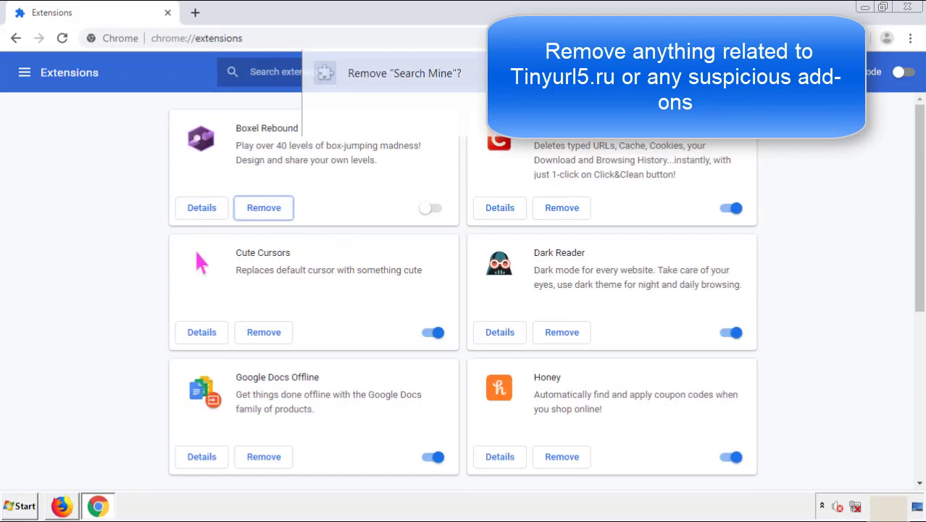
pyautogui.click(907, 7)
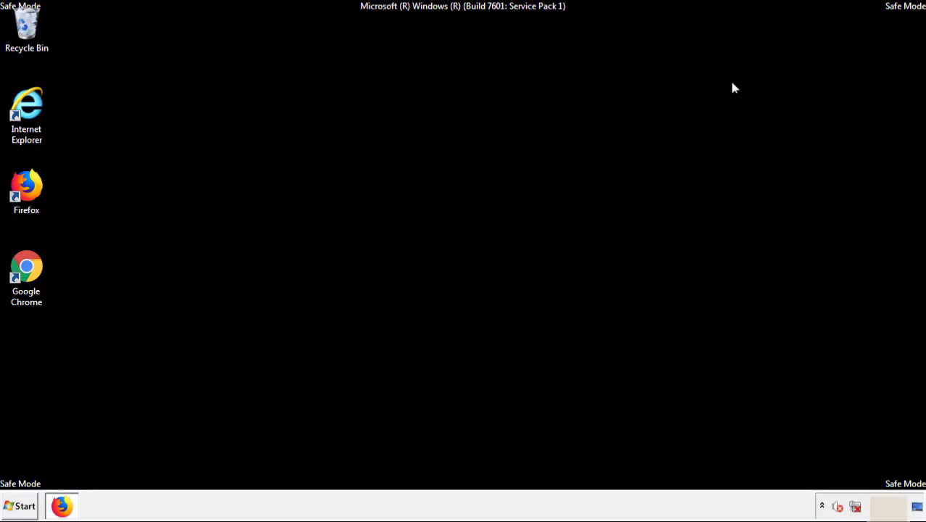
# - Bring up the Windows shutdown options for restarting the computer
pyautogui.click(22, 506)
pyautogui.click(250, 475)
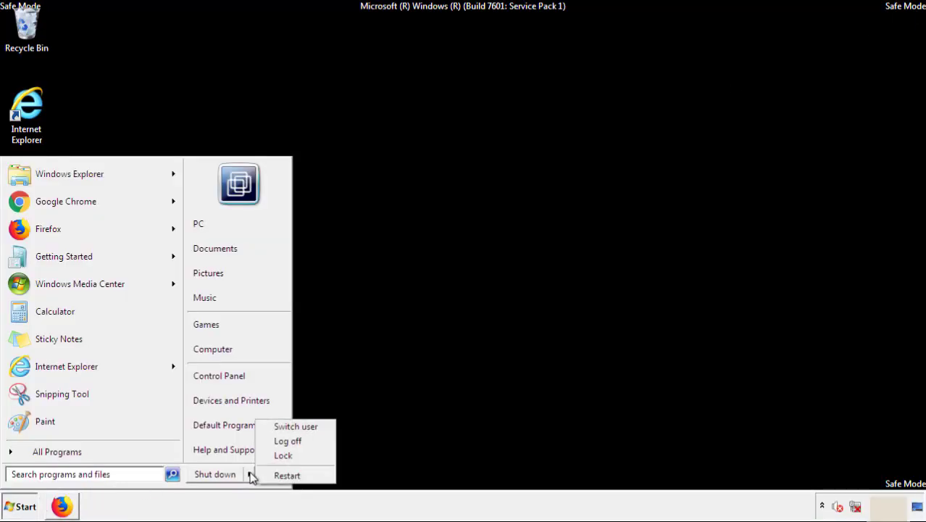